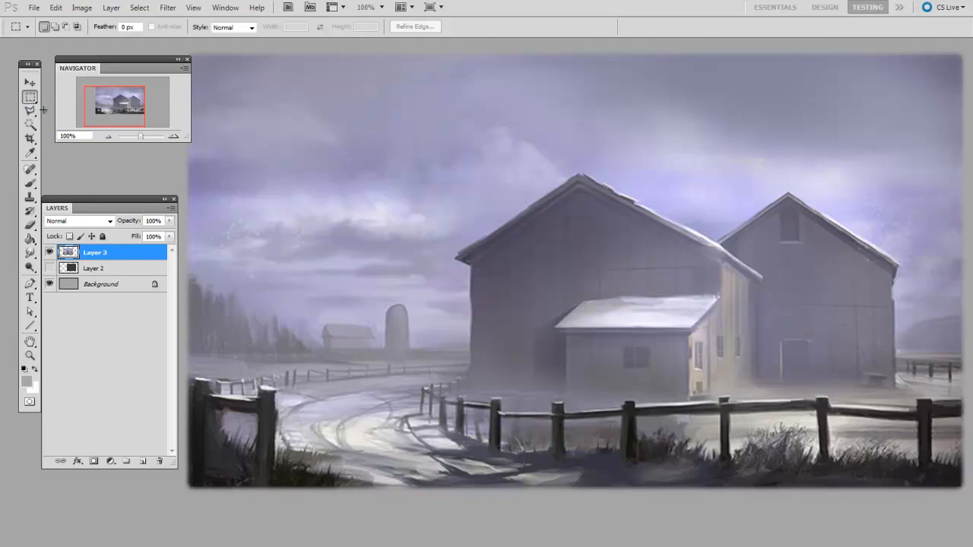
Select a large rectangular area within the barn painting and add a layer mask from it on Layer 3.
{"action": "left_click_drag", "start_coordinate": [242, 111], "coordinate": [919, 461]}
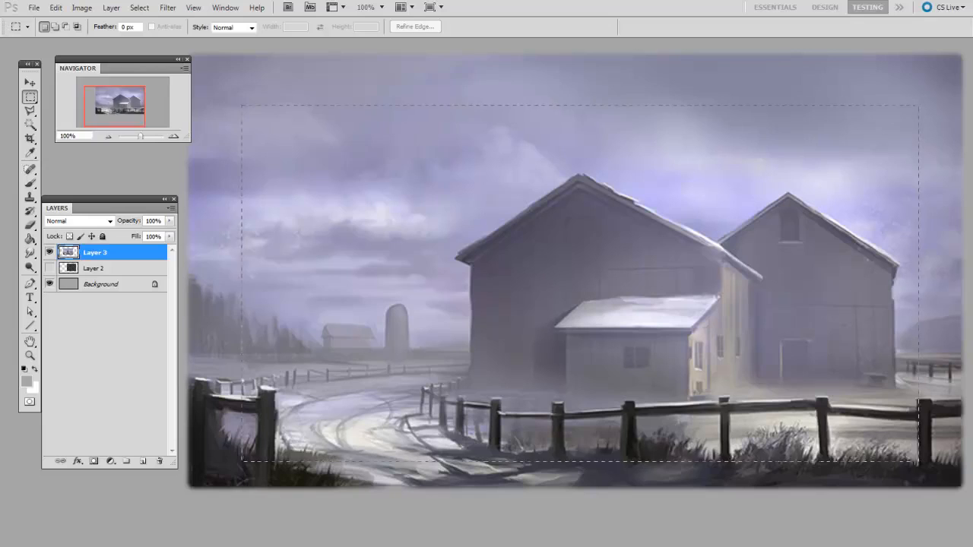
{"action": "left_click", "coordinate": [94, 461]}
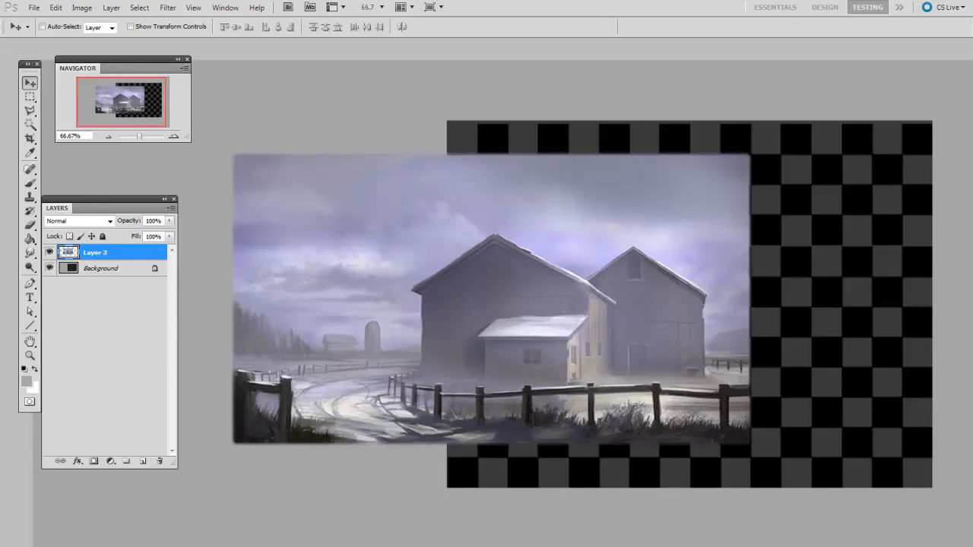
Add a blank white layer mask to Layer 3, switch to editing its image, and make the mask active again.
{"action": "left_click_drag", "start_coordinate": [592, 546], "coordinate": [556, 543]}
{"action": "left_click_drag", "start_coordinate": [540, 499], "coordinate": [578, 502]}
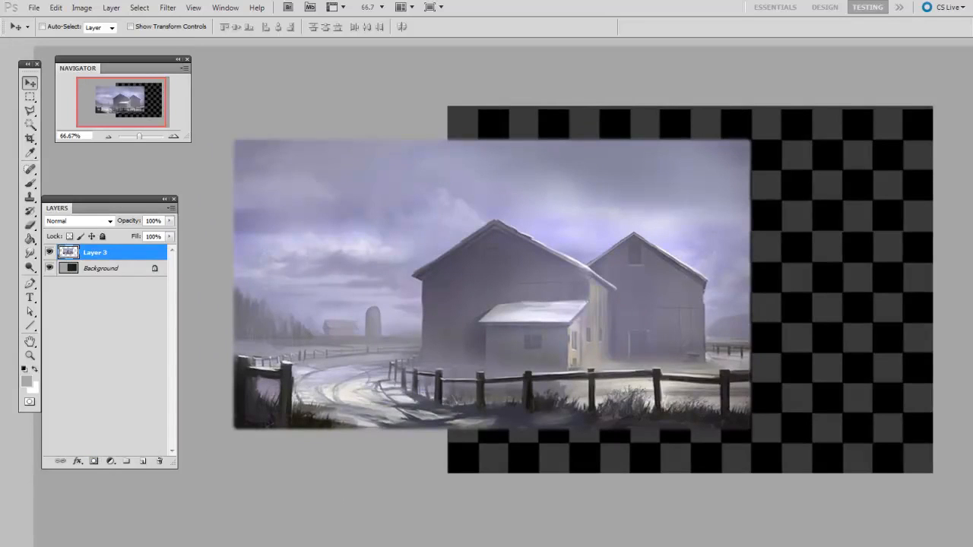
{"action": "left_click", "coordinate": [93, 462]}
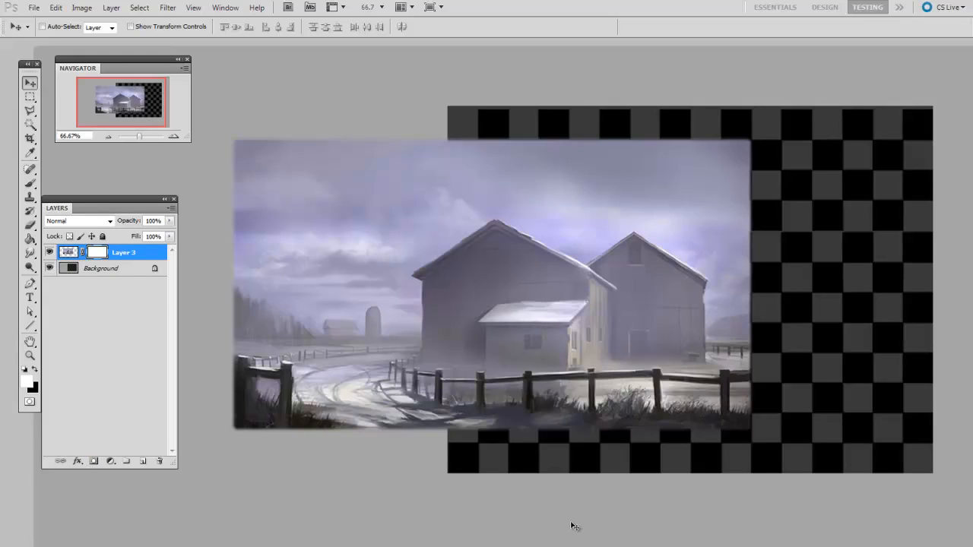
{"action": "key", "text": "ctrl+2"}
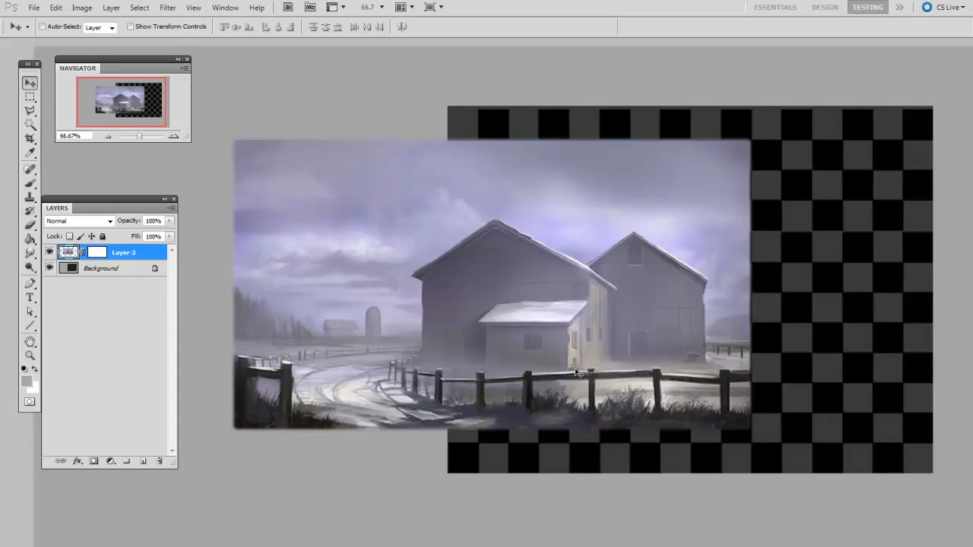
{"action": "left_click", "coordinate": [102, 252]}
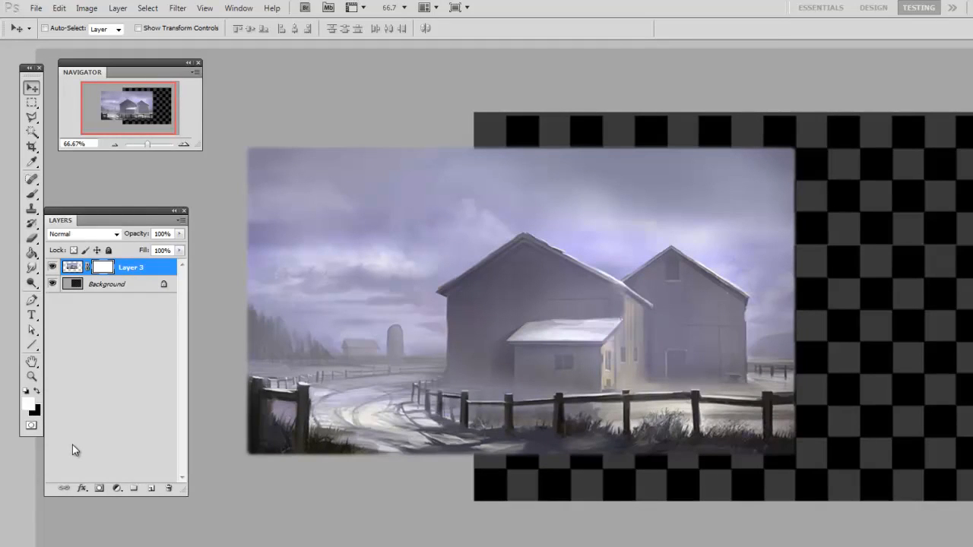
Paint a black zigzag across the sky and barns on Layer 3's mask with a hard round 80 px brush.
{"action": "left_click", "coordinate": [37, 391]}
{"action": "left_click_drag", "start_coordinate": [527, 298], "coordinate": [528, 299]}
{"action": "key", "text": "b"}
{"action": "right_click", "coordinate": [528, 302]}
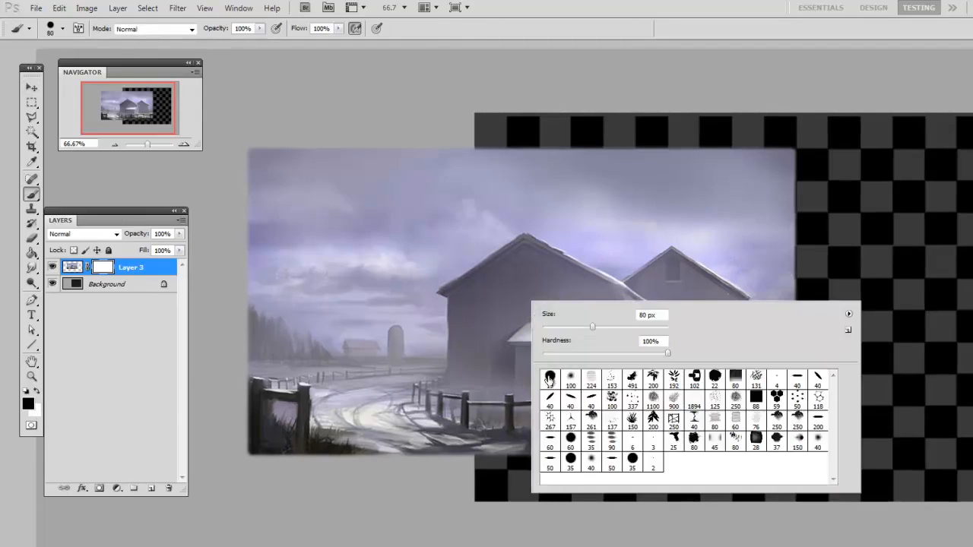
{"action": "left_click", "coordinate": [547, 381]}
{"action": "left_click_drag", "start_coordinate": [487, 426], "coordinate": [484, 427]}
{"action": "key", "text": "bracketright"}
{"action": "key", "text": "bracketright"}
{"action": "key", "text": "bracketright"}
{"action": "key", "text": "bracketright"}
{"action": "mouse_move", "coordinate": [817, 220]}
{"action": "left_mouse_down"}
{"action": "mouse_move", "coordinate": [752, 293]}
{"action": "mouse_move", "coordinate": [703, 225]}
{"action": "mouse_move", "coordinate": [479, 228]}
{"action": "mouse_move", "coordinate": [373, 326]}
{"action": "left_mouse_up"}
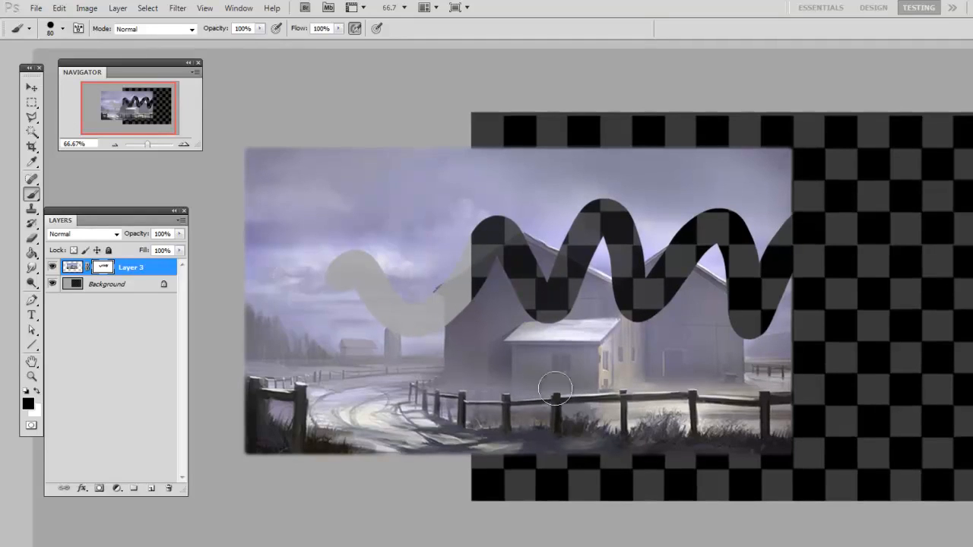
Set the foreground colour to white (ffffff) and paint over the zigzag on the mask to restore the hidden painting.
{"action": "left_click", "coordinate": [29, 404]}
{"action": "left_click", "coordinate": [481, 262]}
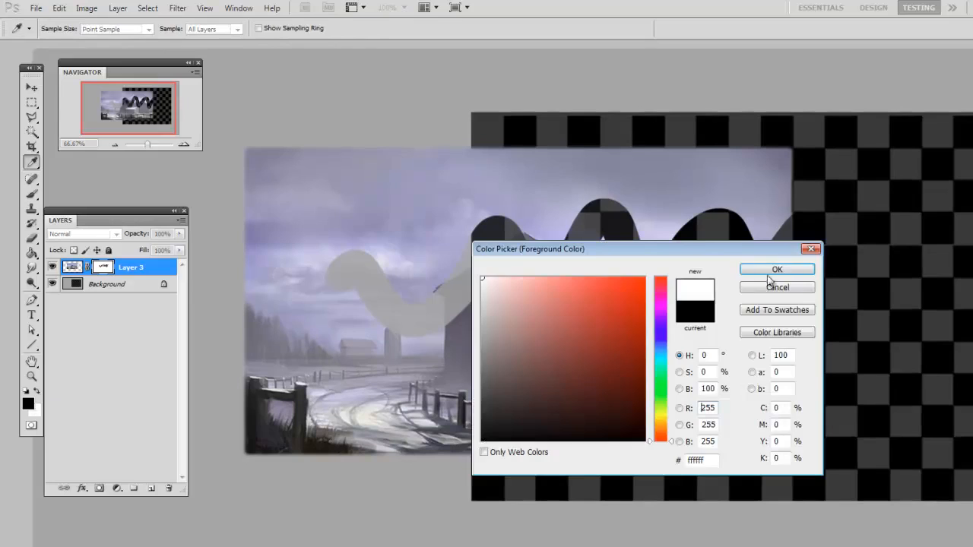
{"action": "left_click", "coordinate": [775, 265]}
{"action": "mouse_move", "coordinate": [566, 286]}
{"action": "left_mouse_down"}
{"action": "mouse_move", "coordinate": [563, 307]}
{"action": "mouse_move", "coordinate": [663, 338]}
{"action": "mouse_move", "coordinate": [644, 196]}
{"action": "mouse_move", "coordinate": [487, 276]}
{"action": "mouse_move", "coordinate": [398, 220]}
{"action": "mouse_move", "coordinate": [374, 312]}
{"action": "left_mouse_up"}
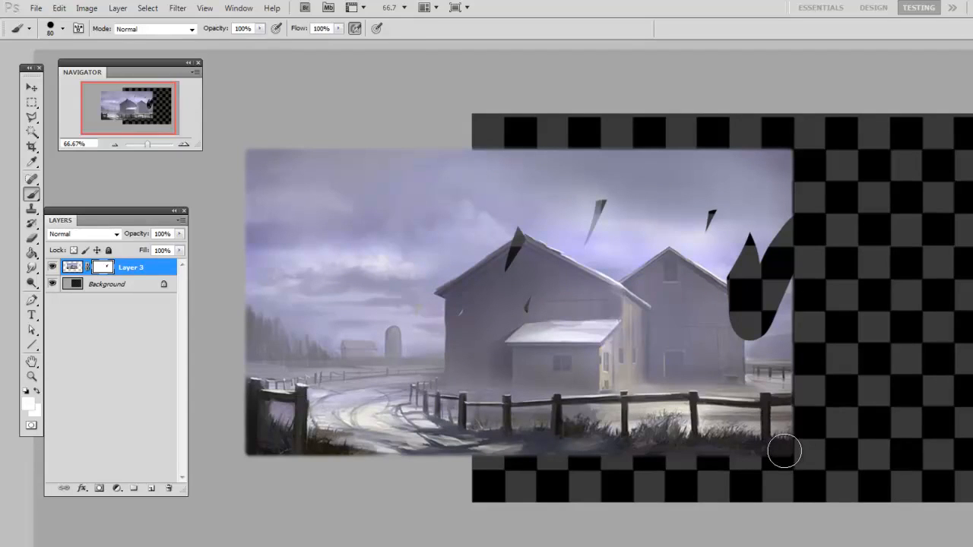
{"action": "mouse_move", "coordinate": [784, 452]}
{"action": "left_mouse_down"}
{"action": "mouse_move", "coordinate": [513, 244]}
{"action": "mouse_move", "coordinate": [555, 210]}
{"action": "mouse_move", "coordinate": [583, 290]}
{"action": "mouse_move", "coordinate": [699, 284]}
{"action": "mouse_move", "coordinate": [725, 313]}
{"action": "mouse_move", "coordinate": [767, 240]}
{"action": "mouse_move", "coordinate": [746, 335]}
{"action": "mouse_move", "coordinate": [769, 219]}
{"action": "mouse_move", "coordinate": [769, 312]}
{"action": "left_mouse_up"}
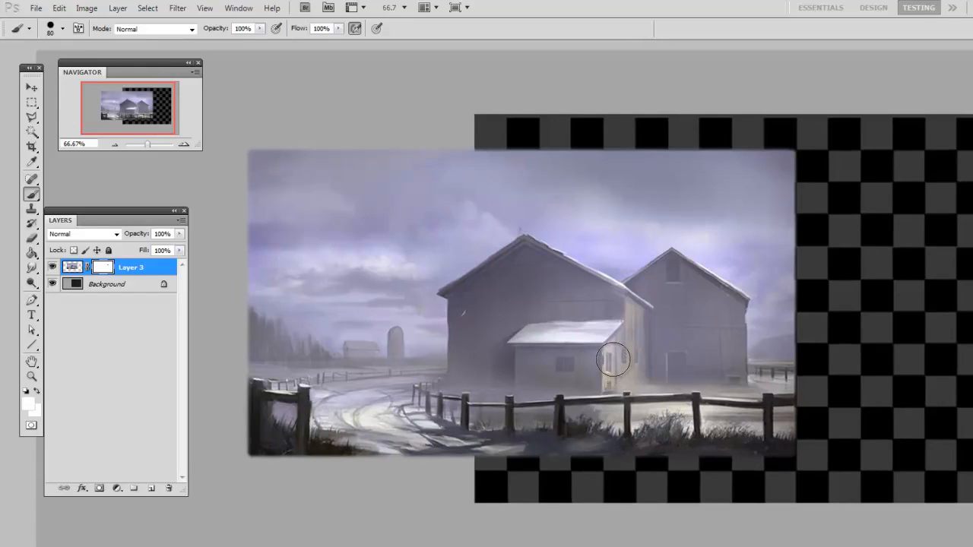
Mask out the area around the barns' sky in black (000000) with a 200 px brush, and restore the barns in white.
{"action": "left_click", "coordinate": [31, 412]}
{"action": "left_click", "coordinate": [532, 464]}
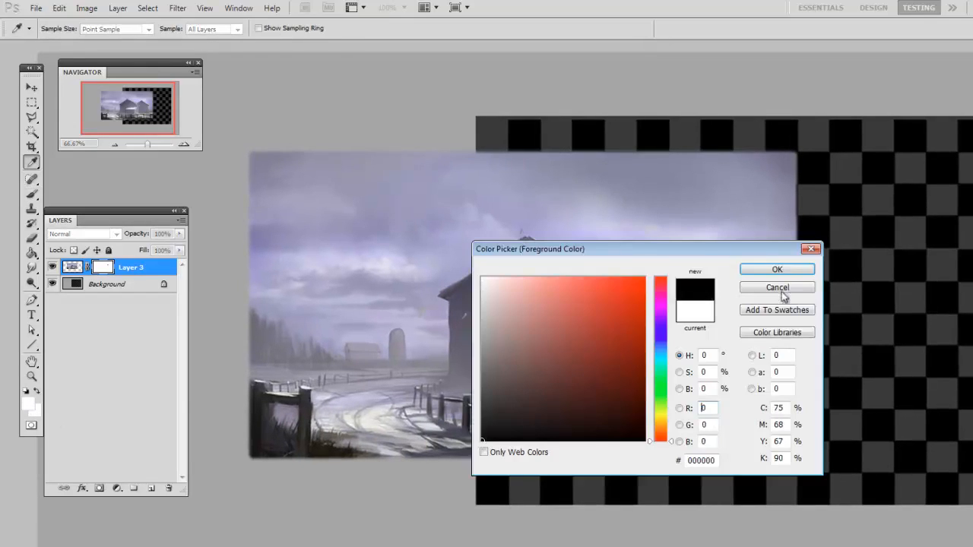
{"action": "left_click", "coordinate": [760, 267]}
{"action": "key", "text": "bracketright"}
{"action": "key", "text": "bracketright"}
{"action": "key", "text": "bracketright"}
{"action": "key", "text": "bracketright"}
{"action": "key", "text": "bracketright"}
{"action": "key", "text": "bracketright"}
{"action": "mouse_move", "coordinate": [787, 282]}
{"action": "left_mouse_down"}
{"action": "mouse_move", "coordinate": [794, 320]}
{"action": "mouse_move", "coordinate": [798, 230]}
{"action": "mouse_move", "coordinate": [784, 344]}
{"action": "mouse_move", "coordinate": [758, 262]}
{"action": "mouse_move", "coordinate": [677, 227]}
{"action": "mouse_move", "coordinate": [586, 223]}
{"action": "mouse_move", "coordinate": [587, 363]}
{"action": "mouse_move", "coordinate": [618, 357]}
{"action": "mouse_move", "coordinate": [605, 331]}
{"action": "mouse_move", "coordinate": [538, 289]}
{"action": "mouse_move", "coordinate": [559, 282]}
{"action": "mouse_move", "coordinate": [735, 329]}
{"action": "mouse_move", "coordinate": [743, 421]}
{"action": "mouse_move", "coordinate": [768, 426]}
{"action": "left_mouse_up"}
{"action": "key", "text": "x"}
{"action": "key", "text": "ctrl+plus"}
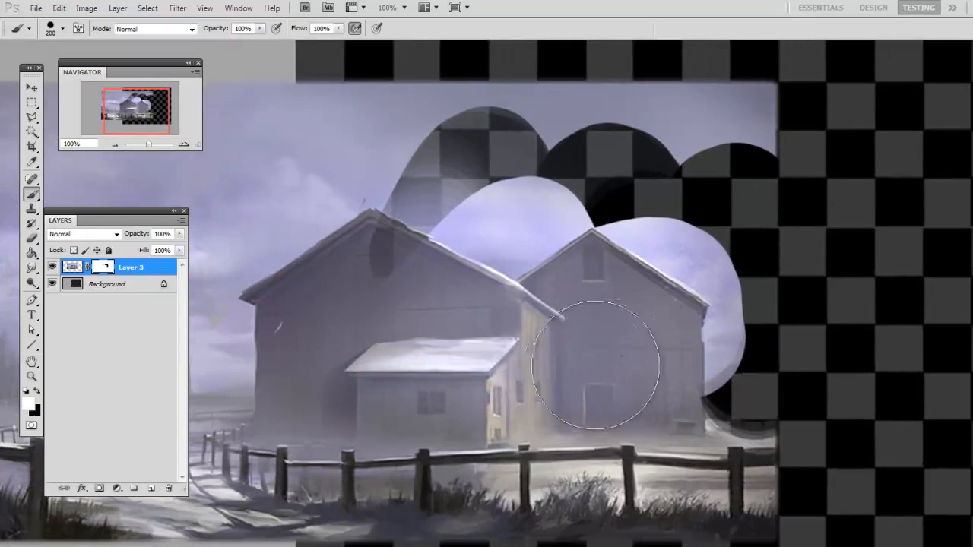
Paint mid-grey on the mask with a soft round 200 px brush to make the upper sky and rear barn semi-transparent.
{"action": "right_click", "coordinate": [610, 362]}
{"action": "left_click", "coordinate": [647, 441]}
{"action": "left_click_drag", "start_coordinate": [524, 373], "coordinate": [525, 371]}
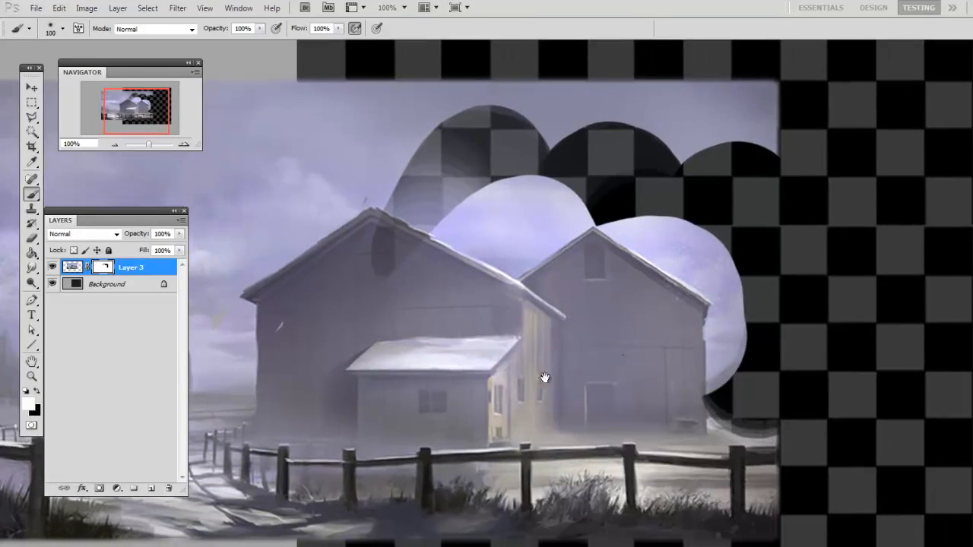
{"action": "key", "text": "x"}
{"action": "left_click", "coordinate": [27, 403]}
{"action": "left_click", "coordinate": [483, 348]}
{"action": "left_click", "coordinate": [797, 271]}
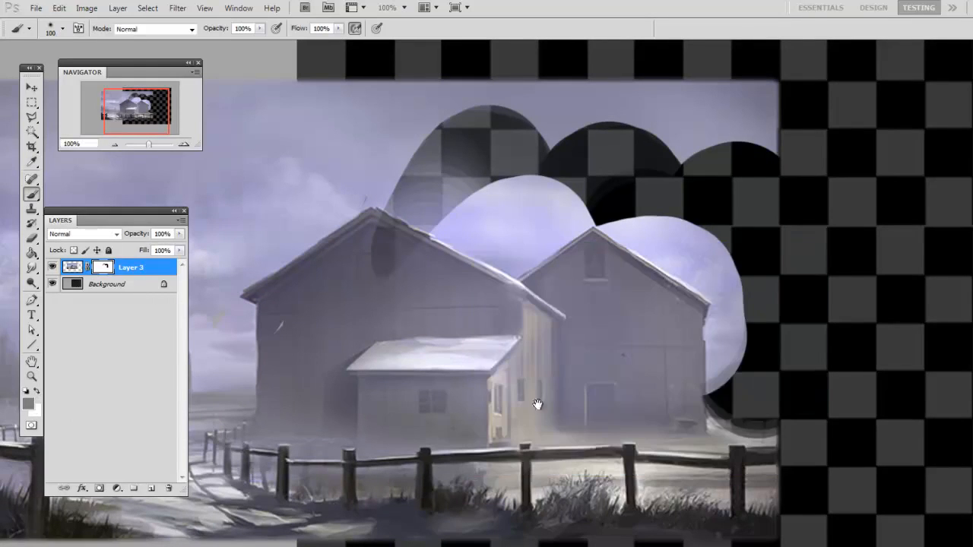
{"action": "mouse_move", "coordinate": [620, 310]}
{"action": "left_mouse_down"}
{"action": "mouse_move", "coordinate": [475, 216]}
{"action": "mouse_move", "coordinate": [502, 267]}
{"action": "mouse_move", "coordinate": [632, 243]}
{"action": "mouse_move", "coordinate": [642, 331]}
{"action": "mouse_move", "coordinate": [729, 263]}
{"action": "mouse_move", "coordinate": [725, 330]}
{"action": "mouse_move", "coordinate": [699, 270]}
{"action": "mouse_move", "coordinate": [767, 407]}
{"action": "mouse_move", "coordinate": [748, 221]}
{"action": "mouse_move", "coordinate": [632, 93]}
{"action": "mouse_move", "coordinate": [713, 119]}
{"action": "mouse_move", "coordinate": [550, 98]}
{"action": "mouse_move", "coordinate": [507, 79]}
{"action": "mouse_move", "coordinate": [772, 150]}
{"action": "mouse_move", "coordinate": [622, 95]}
{"action": "mouse_move", "coordinate": [413, 116]}
{"action": "mouse_move", "coordinate": [612, 91]}
{"action": "left_mouse_up"}
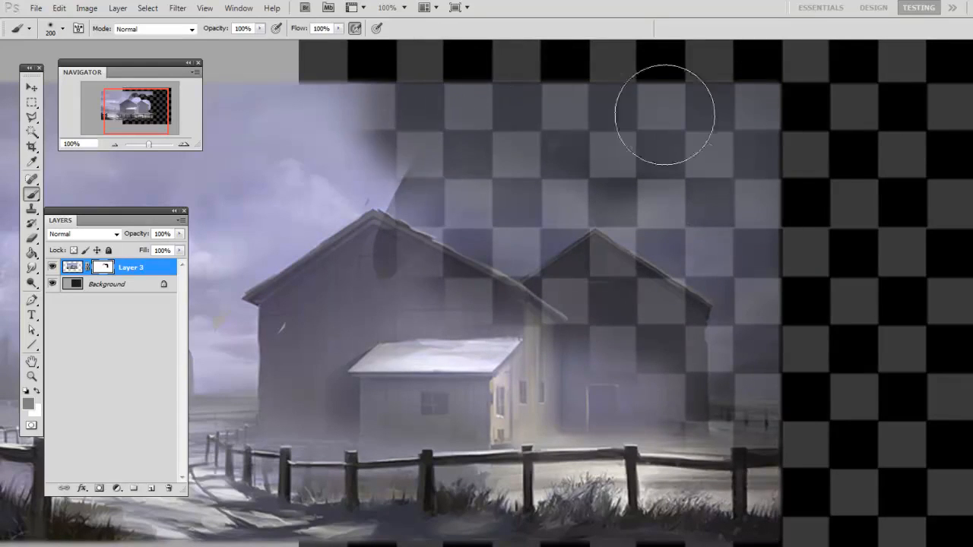
{"action": "scroll", "coordinate": [817, 365], "scroll_direction": "down", "scroll_amount": 1}
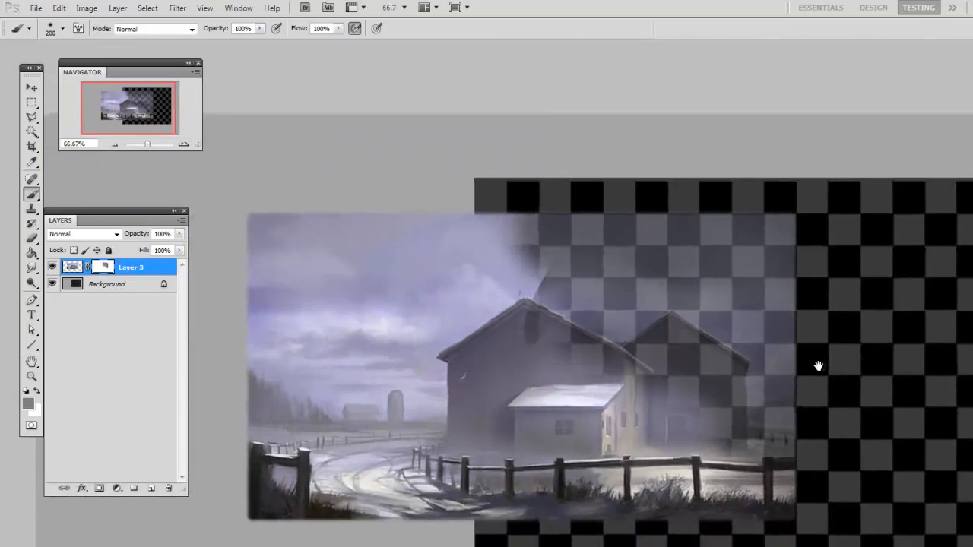
{"action": "left_click_drag", "start_coordinate": [825, 396], "coordinate": [813, 380]}
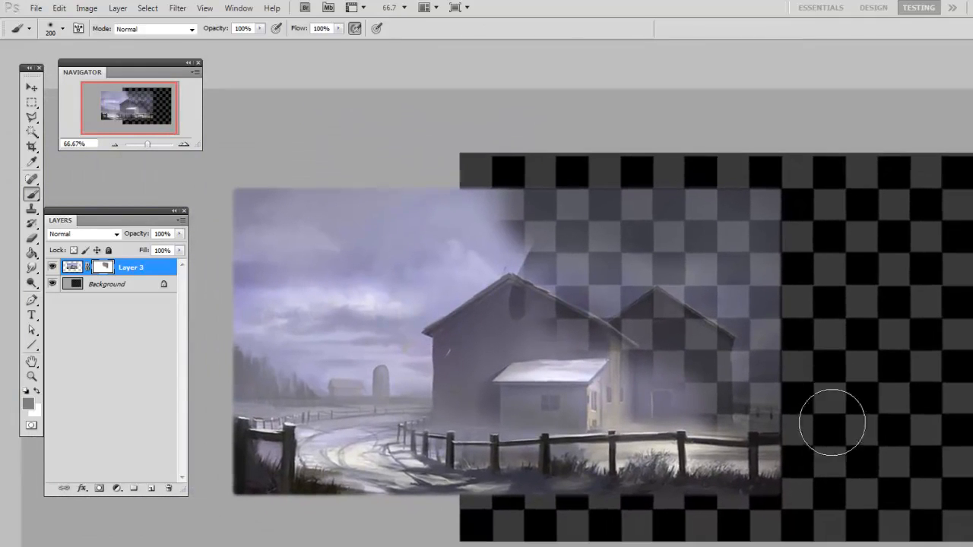
Reset the mask colours with white in the foreground and choose the 337 px speckle brush.
{"action": "key", "text": "d"}
{"action": "key", "text": "x"}
{"action": "right_click", "coordinate": [590, 354]}
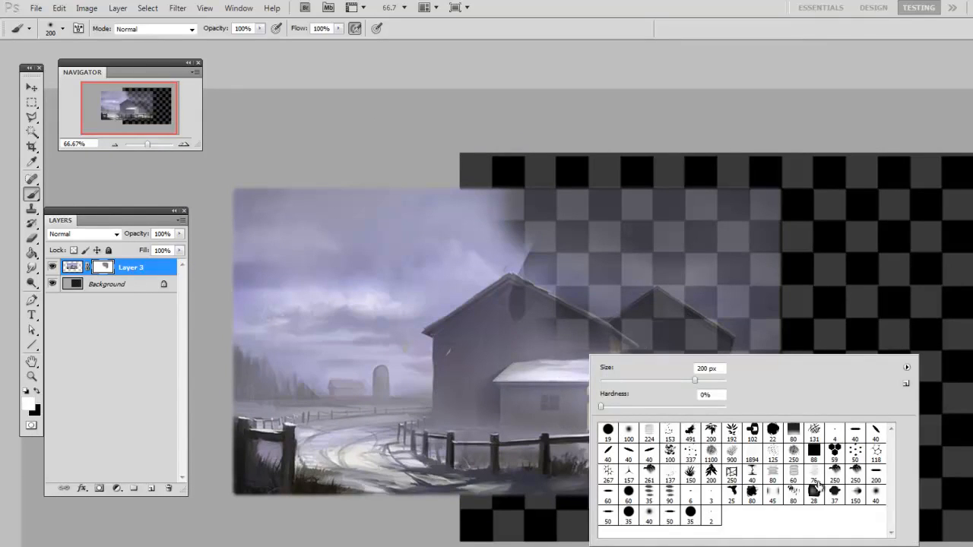
{"action": "double_click", "coordinate": [689, 454]}
{"action": "left_click", "coordinate": [625, 259]}
Reduce the speckle brush to about 100 px and scatter white specks on the mask over the sky and barn roofs.
{"action": "key", "text": "ctrl+plus"}
{"action": "key", "text": "bracketleft"}
{"action": "key", "text": "bracketleft"}
{"action": "key", "text": "bracketleft"}
{"action": "key", "text": "bracketleft"}
{"action": "key", "text": "bracketleft"}
{"action": "key", "text": "bracketleft"}
{"action": "mouse_move", "coordinate": [588, 268]}
{"action": "left_mouse_down"}
{"action": "mouse_move", "coordinate": [536, 277]}
{"action": "mouse_move", "coordinate": [502, 206]}
{"action": "mouse_move", "coordinate": [479, 224]}
{"action": "mouse_move", "coordinate": [718, 314]}
{"action": "mouse_move", "coordinate": [669, 217]}
{"action": "mouse_move", "coordinate": [741, 201]}
{"action": "left_mouse_up"}
{"action": "key", "text": "bracketright"}
{"action": "mouse_move", "coordinate": [505, 220]}
{"action": "left_mouse_down"}
{"action": "mouse_move", "coordinate": [490, 236]}
{"action": "mouse_move", "coordinate": [549, 305]}
{"action": "mouse_move", "coordinate": [482, 216]}
{"action": "left_mouse_up"}
{"action": "left_click_drag", "start_coordinate": [670, 380], "coordinate": [704, 357]}
{"action": "key", "text": "bracketright"}
{"action": "key", "text": "bracketright"}
{"action": "key", "text": "ctrl+minus"}
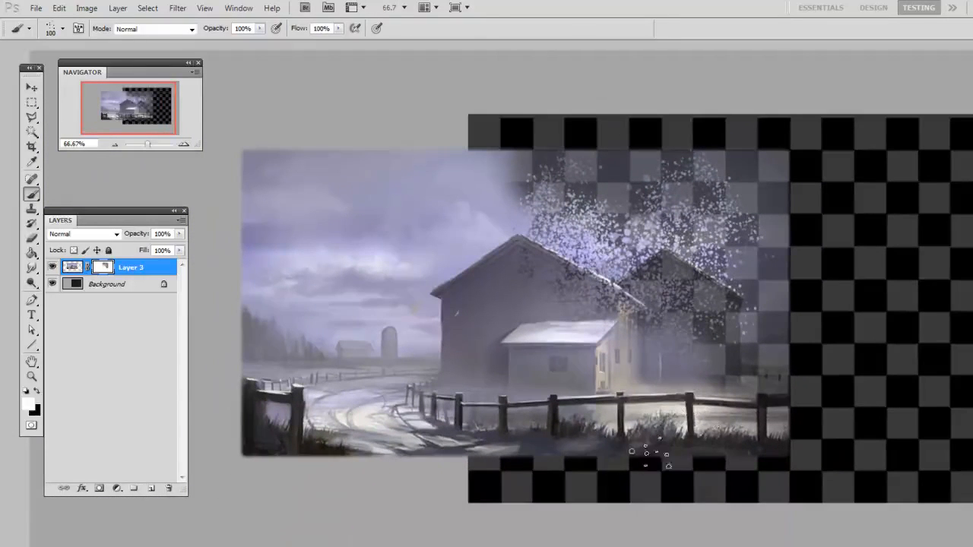
Disable and re-enable Layer 3's mask to compare the painting with and without it, and inspect the speckled area.
{"action": "left_click", "coordinate": [105, 267], "text": "shift"}
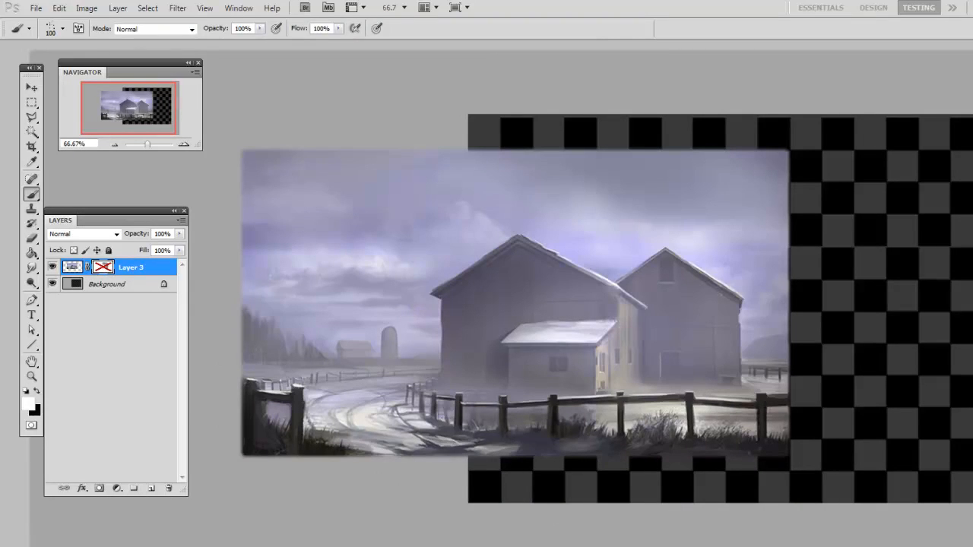
{"action": "left_click", "coordinate": [104, 267], "text": "shift"}
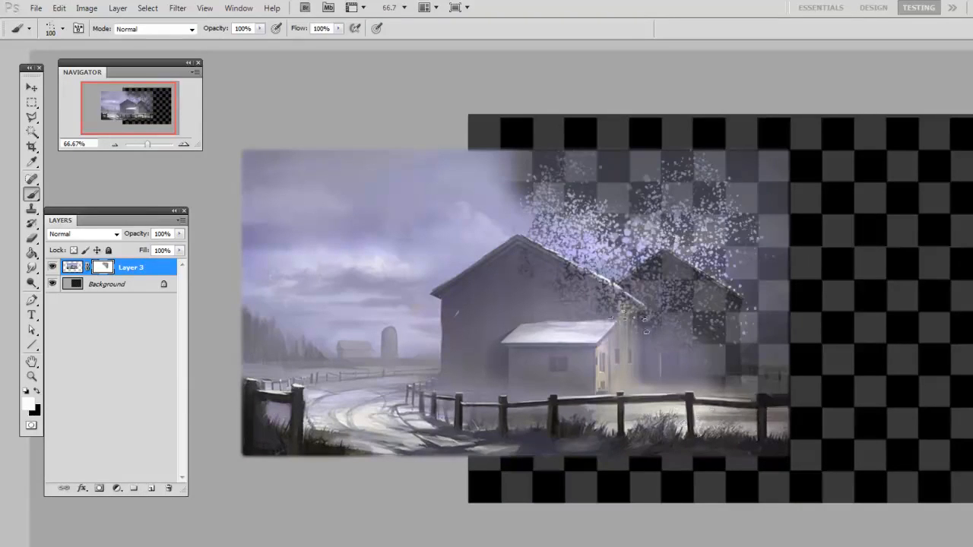
{"action": "key", "text": "ctrl+minus"}
{"action": "key", "text": "ctrl+plus"}
{"action": "key", "text": "ctrl+plus"}
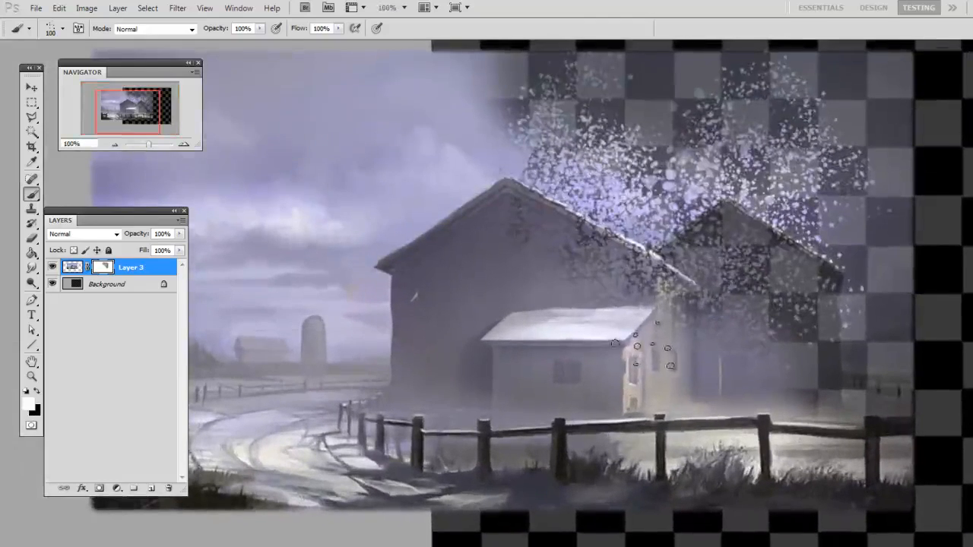
{"action": "key", "text": "ctrl+minus"}
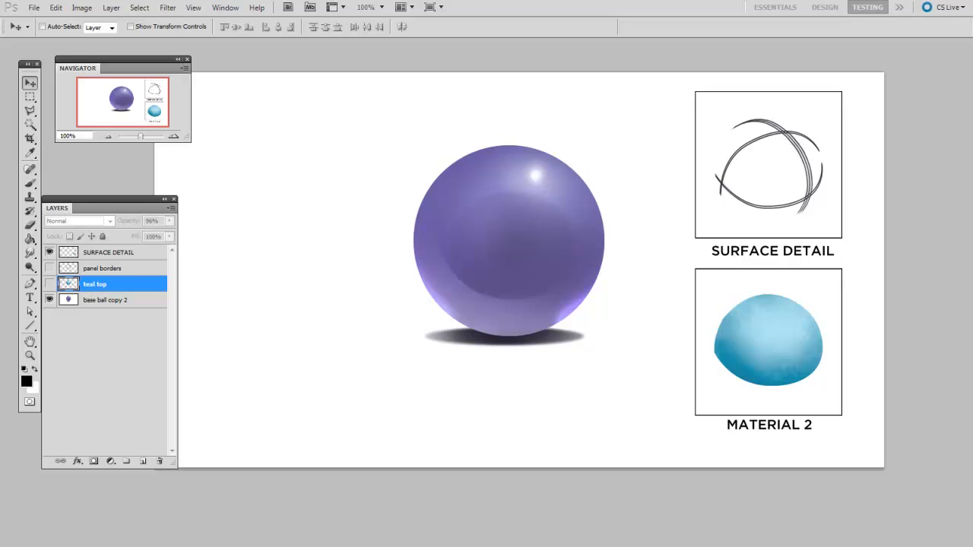
Select the base ball copy 2 layer and show the teal top and panel borders layers.
{"action": "left_click", "coordinate": [114, 303]}
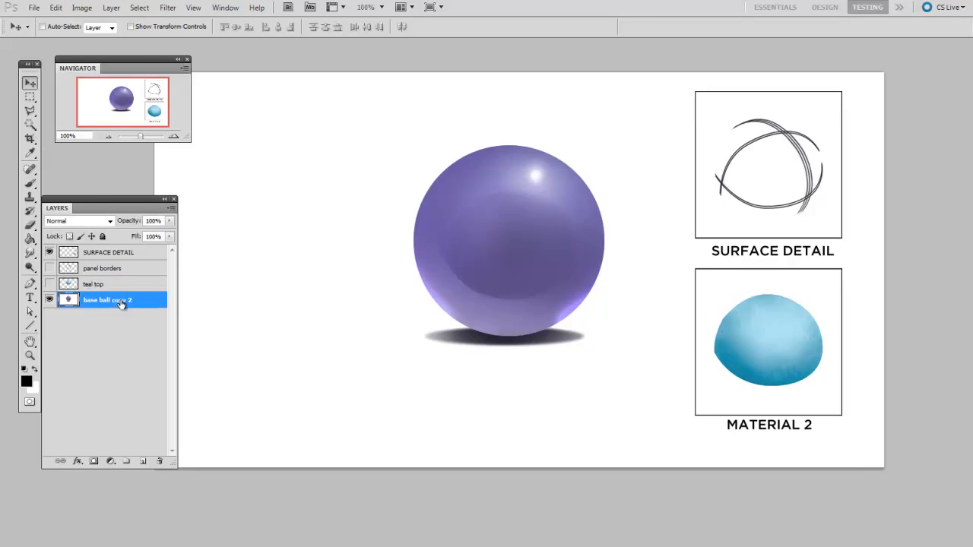
{"action": "left_click", "coordinate": [49, 284]}
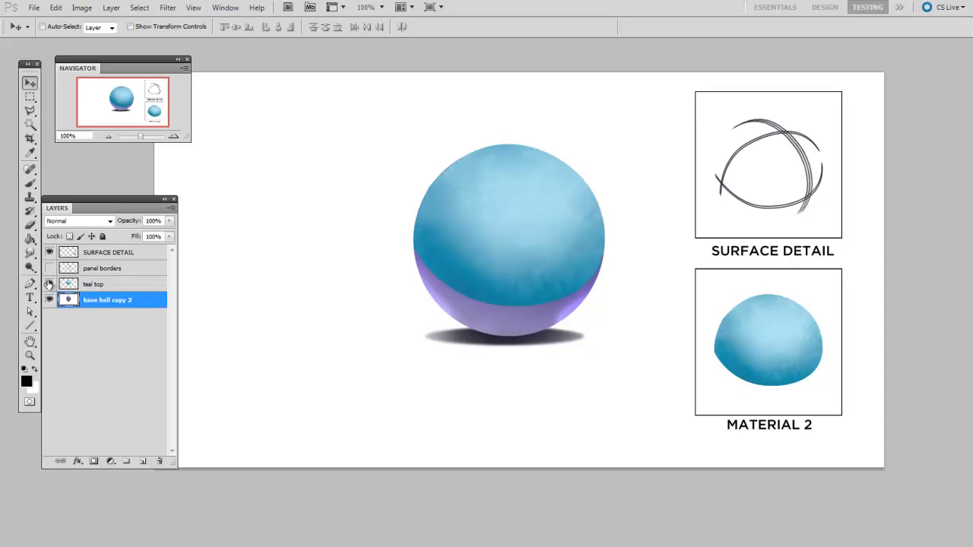
{"action": "left_click", "coordinate": [49, 269]}
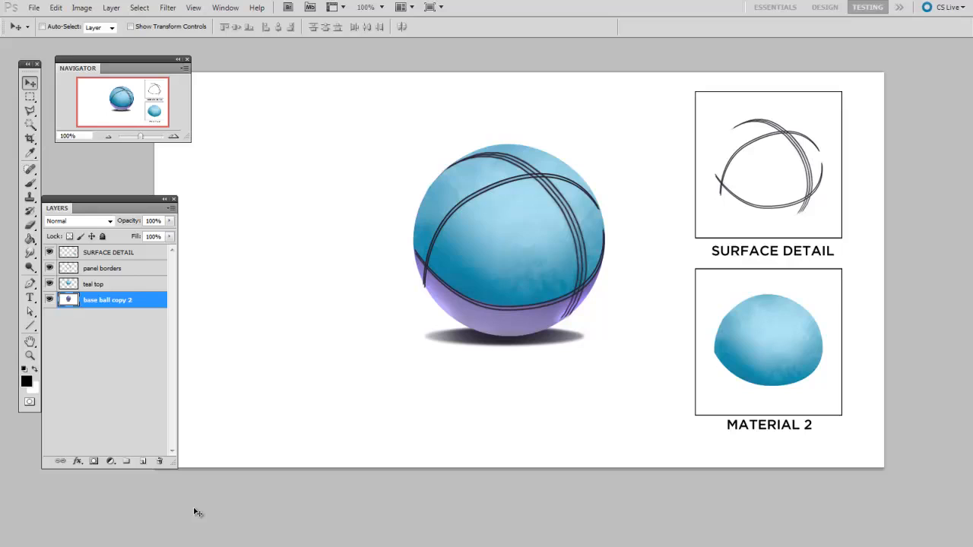
Select the teal top layer and add a blank layer mask to it.
{"action": "left_click", "coordinate": [128, 284]}
{"action": "mouse_move", "coordinate": [169, 221]}
{"action": "left_mouse_down"}
{"action": "mouse_move", "coordinate": [135, 236]}
{"action": "mouse_move", "coordinate": [176, 235]}
{"action": "left_mouse_up"}
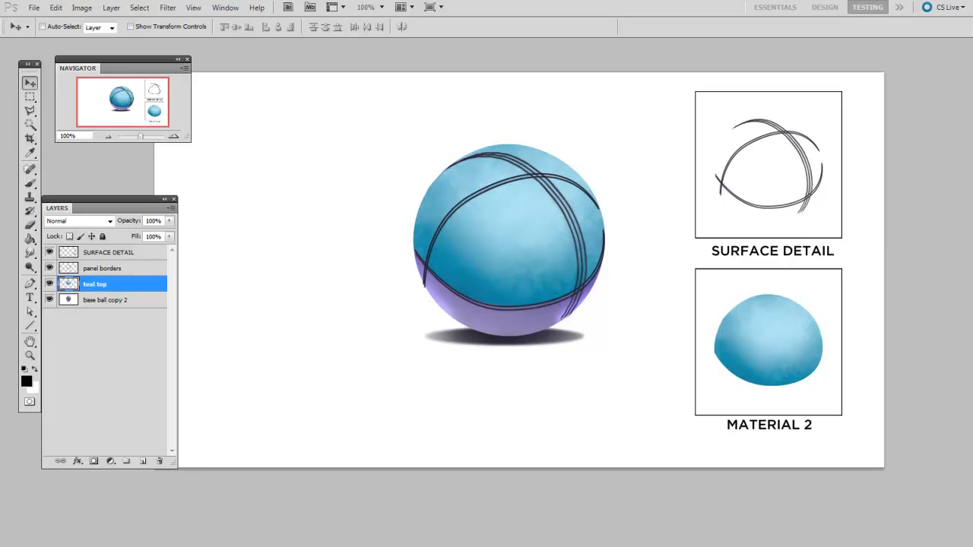
{"action": "left_click", "coordinate": [110, 272]}
{"action": "left_click", "coordinate": [107, 288]}
{"action": "left_click", "coordinate": [169, 222]}
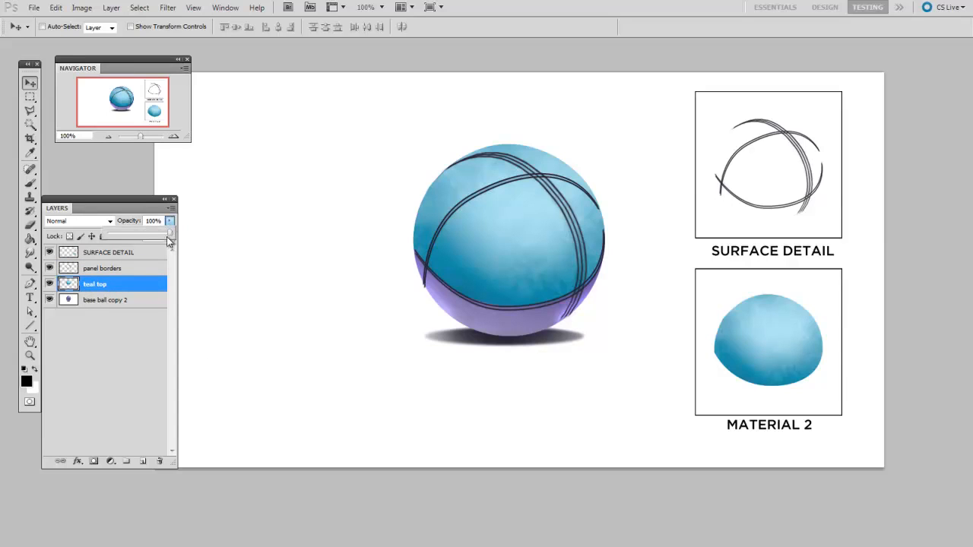
{"action": "key", "text": "space"}
{"action": "left_click_drag", "start_coordinate": [485, 433], "coordinate": [485, 434]}
{"action": "key", "text": "ctrl+plus"}
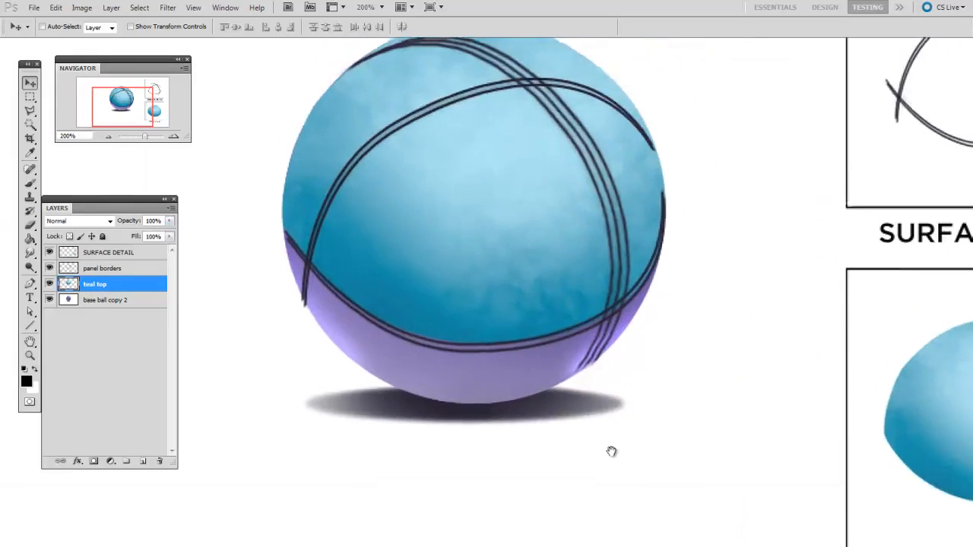
{"action": "left_click", "coordinate": [93, 461]}
Choose the flat 40 px brush with black and paint on the teal top mask over the ball's lower-right area.
{"action": "key", "text": "b"}
{"action": "right_click", "coordinate": [441, 310]}
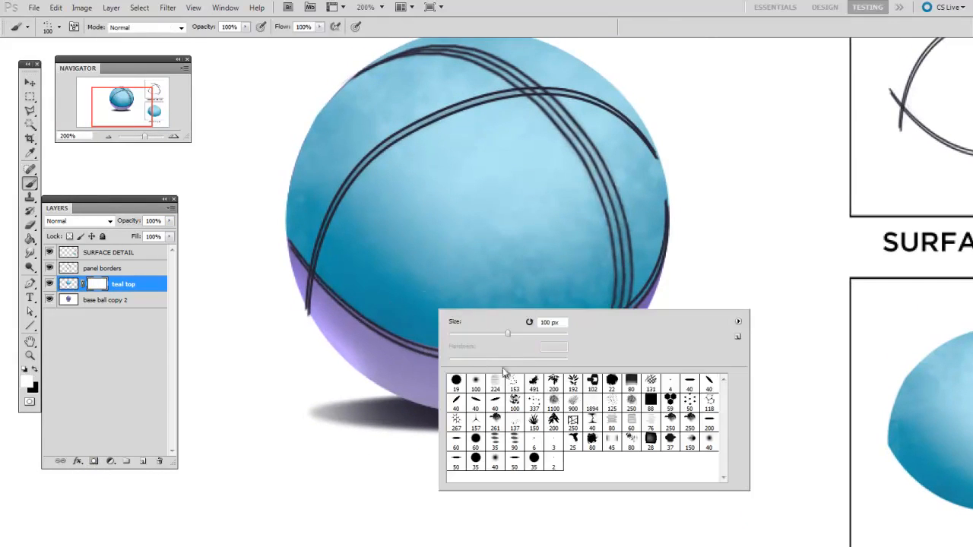
{"action": "double_click", "coordinate": [689, 383]}
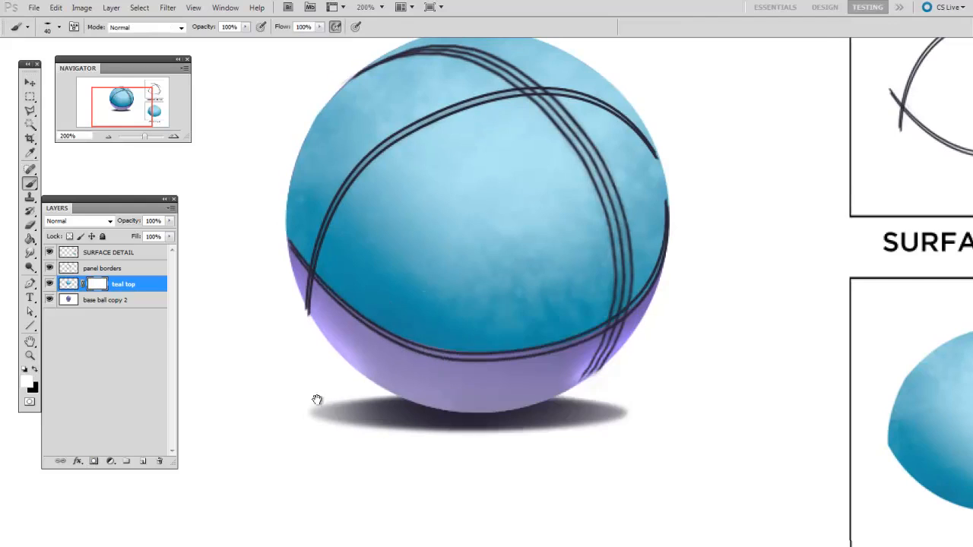
{"action": "key", "text": "x"}
{"action": "scroll", "coordinate": [365, 380], "scroll_direction": "up", "scroll_amount": 2}
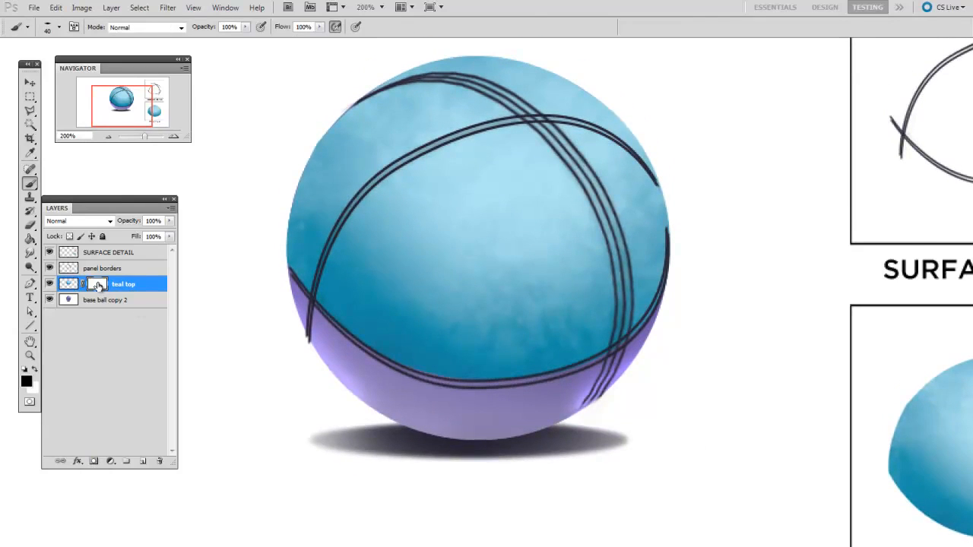
{"action": "left_click_drag", "start_coordinate": [503, 372], "coordinate": [506, 377]}
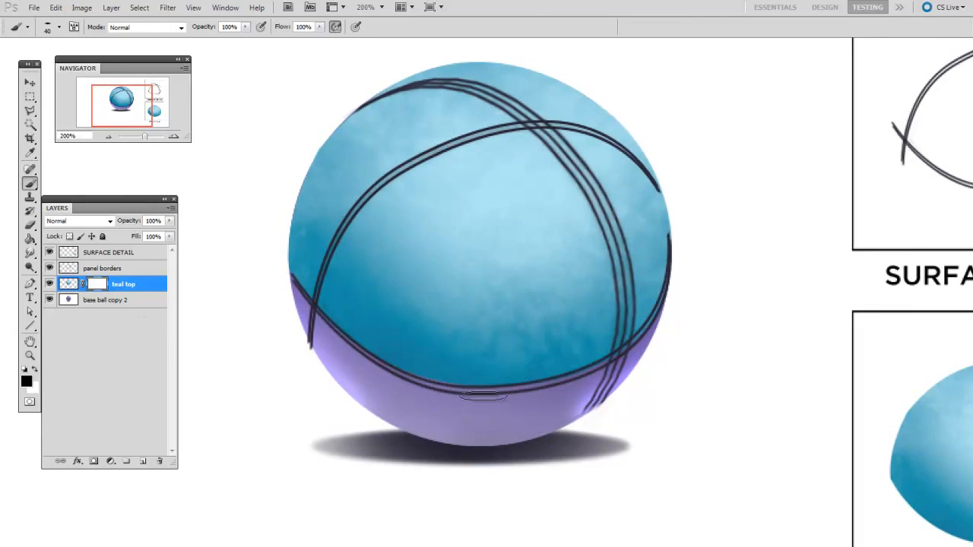
{"action": "mouse_move", "coordinate": [507, 314]}
{"action": "left_mouse_down"}
{"action": "mouse_move", "coordinate": [542, 393]}
{"action": "mouse_move", "coordinate": [578, 342]}
{"action": "left_mouse_up"}
Enlarge the flat brush to 80 px and hide more teal along the ball's lower and left areas on the mask.
{"action": "key", "text": "]"}
{"action": "key", "text": "]"}
{"action": "key", "text": "]"}
{"action": "key", "text": "]"}
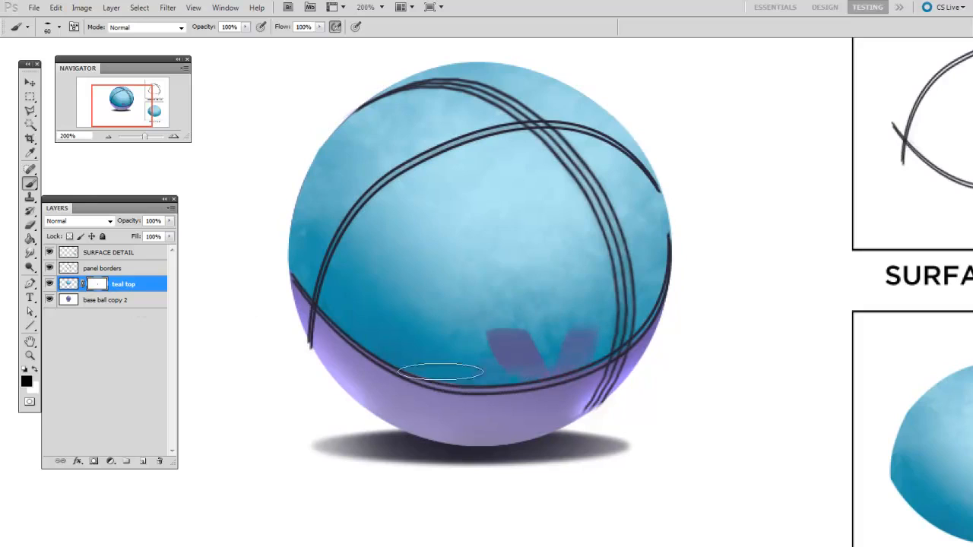
{"action": "left_click_drag", "start_coordinate": [445, 369], "coordinate": [358, 345]}
{"action": "key", "text": "]"}
{"action": "key", "text": "]"}
Switch to a round brush enlarged to 150 px and blend black around the ball's sides and top on the teal top mask.
{"action": "right_click", "coordinate": [526, 275]}
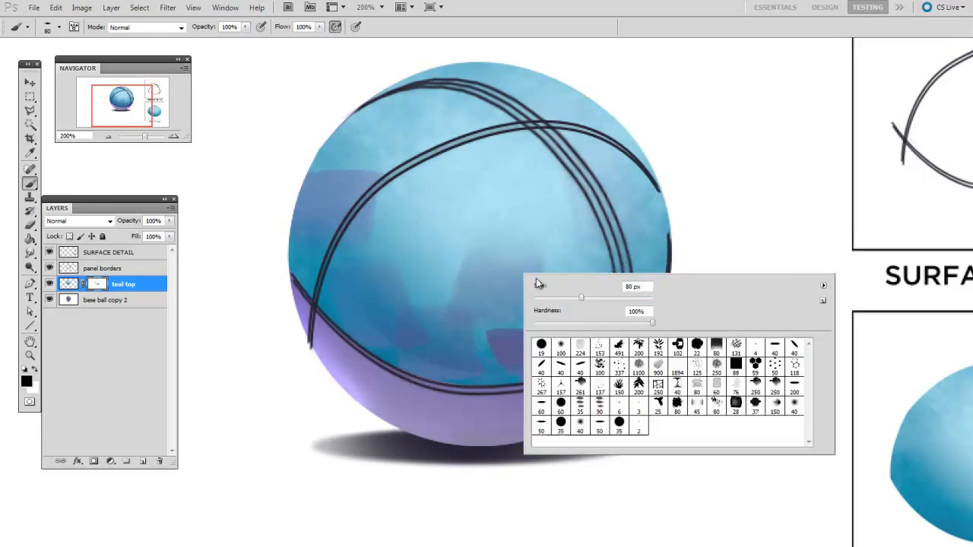
{"action": "left_click_drag", "start_coordinate": [490, 430], "coordinate": [483, 447]}
{"action": "key", "text": "]"}
{"action": "left_click_drag", "start_coordinate": [642, 335], "coordinate": [628, 262]}
{"action": "key", "text": "]"}
{"action": "left_click_drag", "start_coordinate": [335, 381], "coordinate": [388, 129]}
{"action": "left_click_drag", "start_coordinate": [408, 69], "coordinate": [631, 91]}
{"action": "mouse_move", "coordinate": [416, 138]}
{"action": "left_mouse_down"}
{"action": "mouse_move", "coordinate": [441, 187]}
{"action": "mouse_move", "coordinate": [639, 343]}
{"action": "left_mouse_up"}
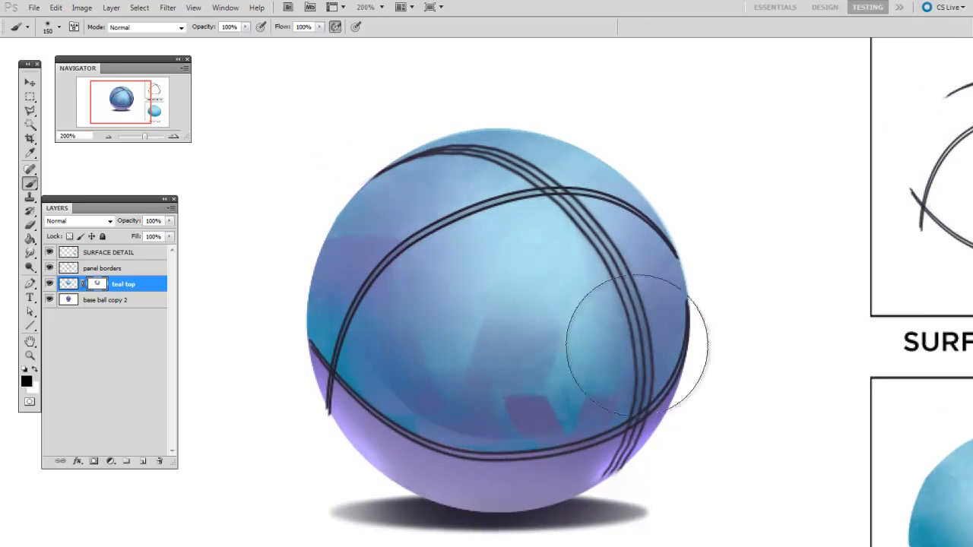
{"action": "left_click_drag", "start_coordinate": [501, 451], "coordinate": [434, 376]}
{"action": "mouse_move", "coordinate": [542, 349]}
{"action": "left_mouse_down"}
{"action": "mouse_move", "coordinate": [504, 219]}
{"action": "mouse_move", "coordinate": [454, 342]}
{"action": "mouse_move", "coordinate": [431, 334]}
{"action": "left_mouse_up"}
Choose the speckle brush at 100 px and dab a mottled texture into the teal top mask across the ball.
{"action": "key", "text": "["}
{"action": "right_click", "coordinate": [447, 296]}
{"action": "left_click", "coordinate": [540, 386]}
{"action": "left_click_drag", "start_coordinate": [445, 384], "coordinate": [443, 390]}
{"action": "key", "text": "["}
{"action": "key", "text": "["}
{"action": "key", "text": "["}
{"action": "key", "text": "["}
{"action": "key", "text": "["}
{"action": "key", "text": "["}
{"action": "key", "text": "["}
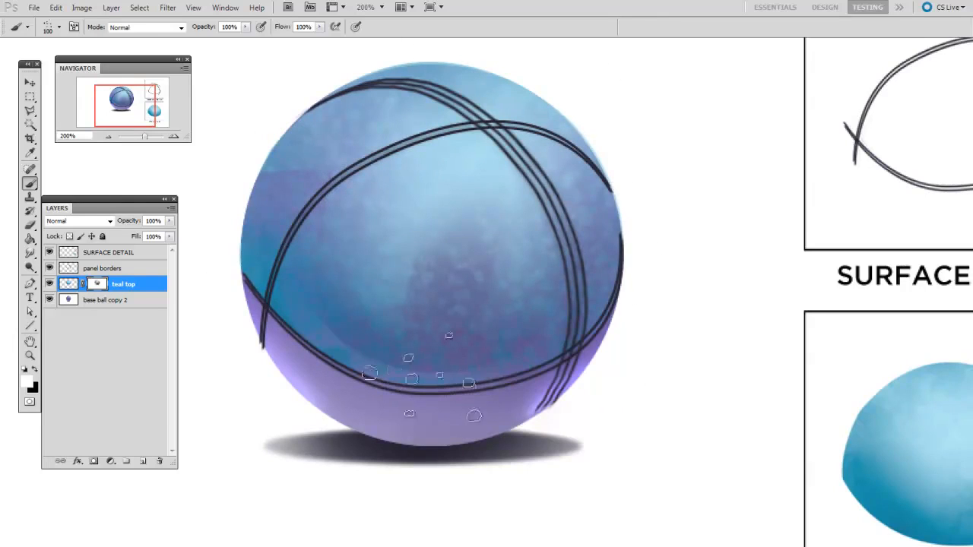
{"action": "key", "text": "ctrl+minus"}
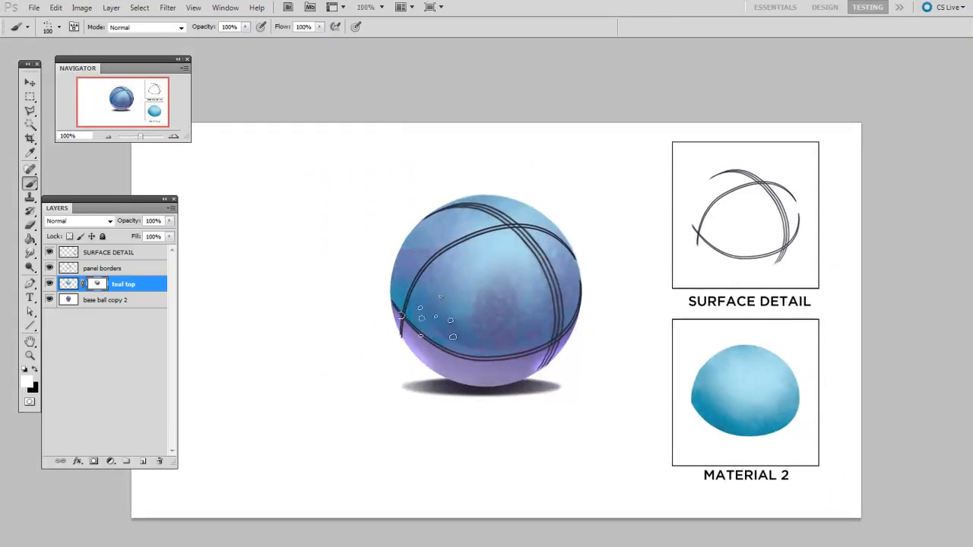
{"action": "key", "text": "ctrl+plus"}
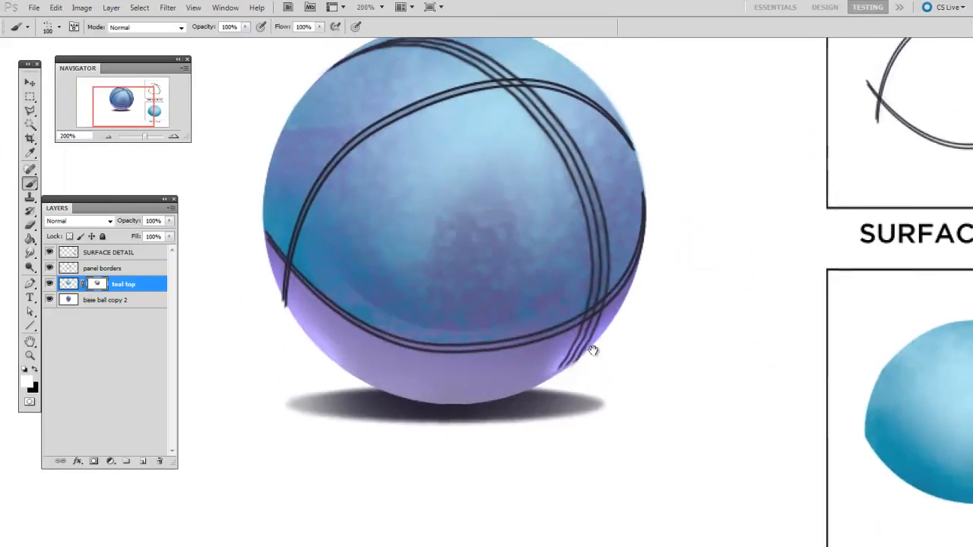
Select the panel borders layer and add a blank layer mask to it.
{"action": "left_click", "coordinate": [104, 268]}
{"action": "key", "text": "x"}
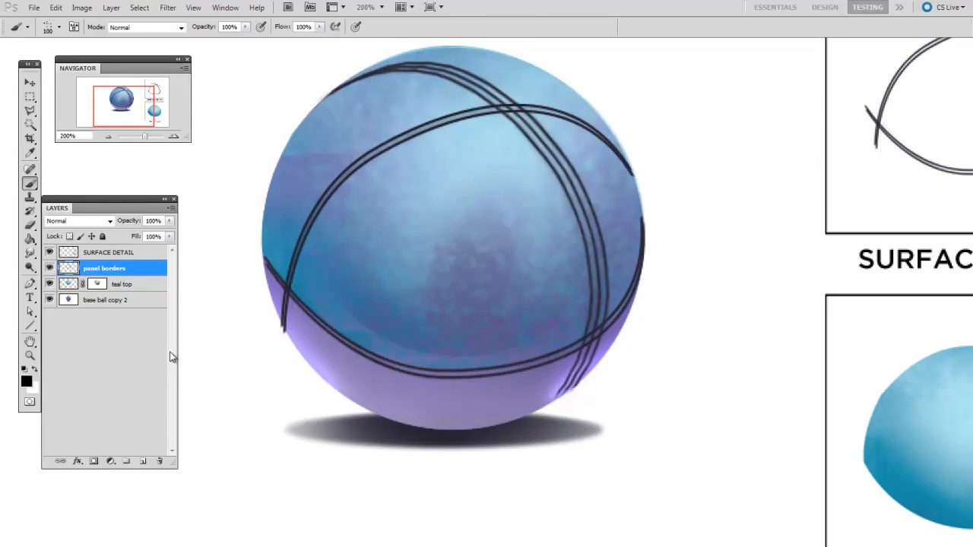
{"action": "left_click_drag", "start_coordinate": [630, 354], "coordinate": [609, 373]}
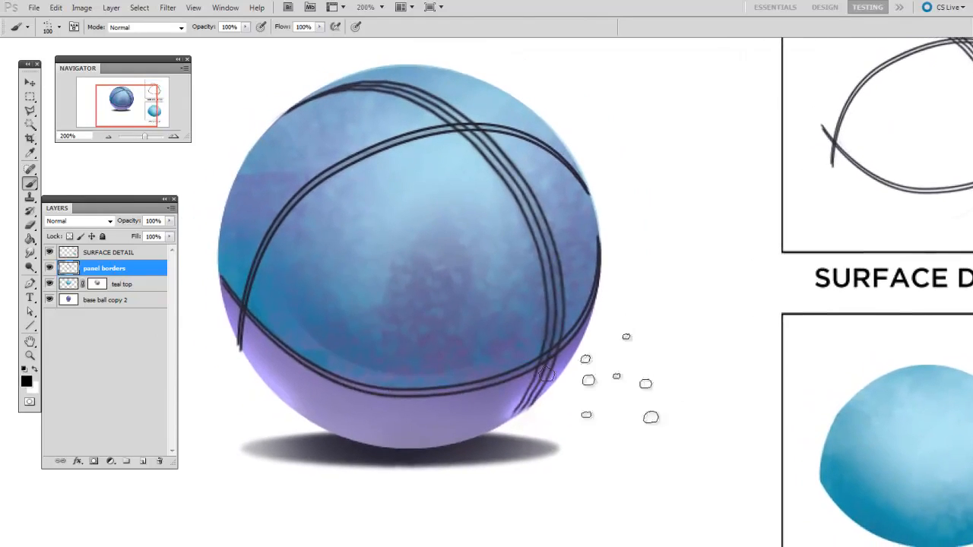
{"action": "left_click", "coordinate": [93, 461]}
Pick the 19 px round brush, enlarge it to 80 px, and fade the border lines in black around their upper crossing.
{"action": "key", "text": "x"}
{"action": "right_click", "coordinate": [501, 305]}
{"action": "type", "text": "19"}
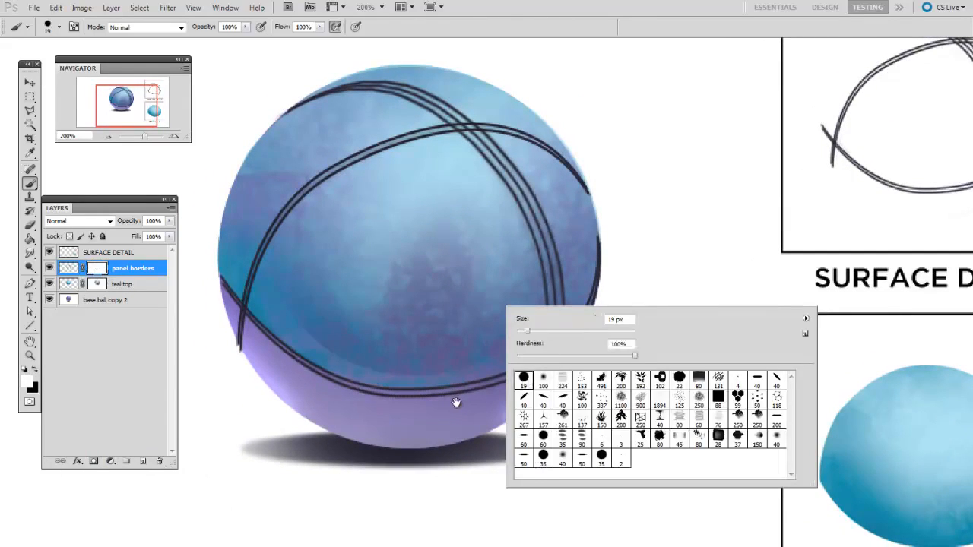
{"action": "key", "text": "Return"}
{"action": "left_click_drag", "start_coordinate": [412, 315], "coordinate": [419, 318]}
{"action": "key", "text": "bracketright"}
{"action": "key", "text": "bracketright"}
{"action": "key", "text": "bracketright"}
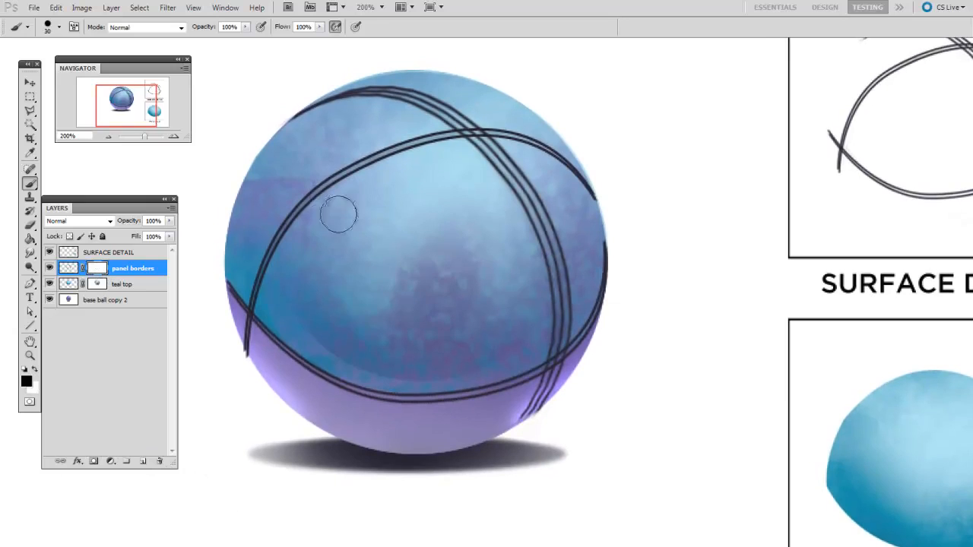
{"action": "key", "text": "bracketright"}
{"action": "key", "text": "bracketright"}
{"action": "key", "text": "bracketright"}
{"action": "key", "text": "bracketright"}
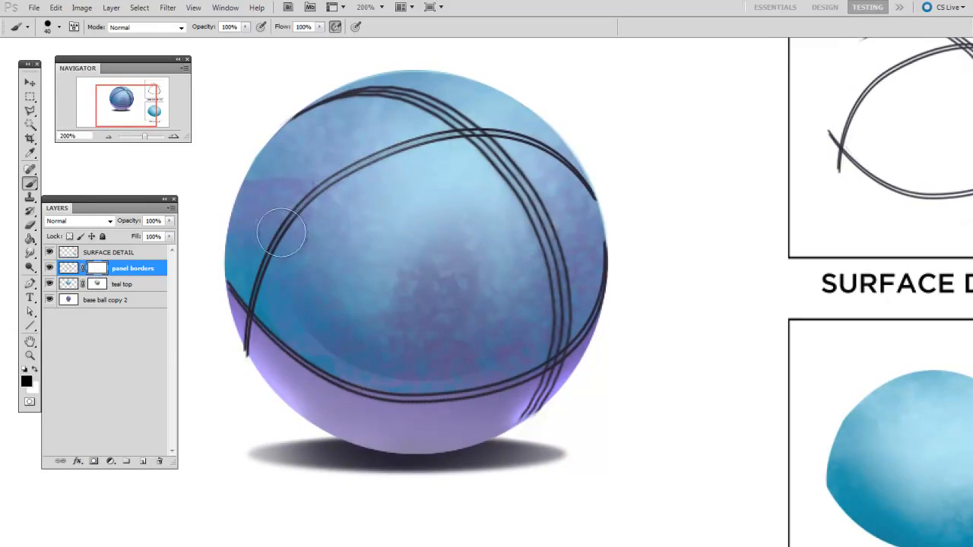
{"action": "key", "text": "bracketright"}
{"action": "mouse_move", "coordinate": [445, 137]}
{"action": "left_mouse_down"}
{"action": "mouse_move", "coordinate": [461, 133]}
{"action": "mouse_move", "coordinate": [448, 119]}
{"action": "mouse_move", "coordinate": [498, 138]}
{"action": "left_mouse_up"}
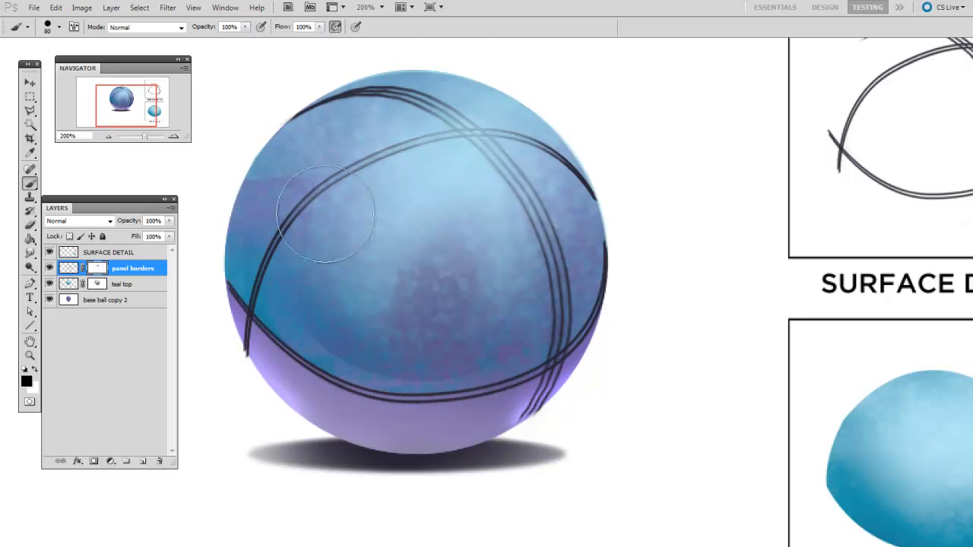
{"action": "mouse_move", "coordinate": [515, 296]}
{"action": "left_mouse_down"}
{"action": "mouse_move", "coordinate": [525, 237]}
{"action": "mouse_move", "coordinate": [521, 249]}
{"action": "left_mouse_up"}
Reduce the brush to 9 px and mask short gaps across the left and lower border lines for a dashed look.
{"action": "key", "text": "bracketleft"}
{"action": "key", "text": "bracketleft"}
{"action": "key", "text": "bracketleft"}
{"action": "key", "text": "bracketleft"}
{"action": "key", "text": "bracketleft"}
{"action": "key", "text": "bracketleft"}
{"action": "key", "text": "bracketleft"}
{"action": "key", "text": "bracketleft"}
{"action": "key", "text": "bracketleft"}
{"action": "mouse_move", "coordinate": [291, 290]}
{"action": "left_mouse_down"}
{"action": "mouse_move", "coordinate": [323, 331]}
{"action": "mouse_move", "coordinate": [429, 342]}
{"action": "mouse_move", "coordinate": [410, 357]}
{"action": "mouse_move", "coordinate": [466, 331]}
{"action": "mouse_move", "coordinate": [463, 359]}
{"action": "mouse_move", "coordinate": [515, 332]}
{"action": "mouse_move", "coordinate": [544, 339]}
{"action": "left_mouse_up"}
{"action": "mouse_move", "coordinate": [296, 204]}
{"action": "left_mouse_down"}
{"action": "mouse_move", "coordinate": [314, 167]}
{"action": "mouse_move", "coordinate": [324, 174]}
{"action": "mouse_move", "coordinate": [353, 125]}
{"action": "left_mouse_up"}
{"action": "left_click_drag", "start_coordinate": [597, 258], "coordinate": [620, 277]}
{"action": "left_click_drag", "start_coordinate": [464, 114], "coordinate": [457, 118]}
{"action": "left_click_drag", "start_coordinate": [432, 123], "coordinate": [396, 139]}
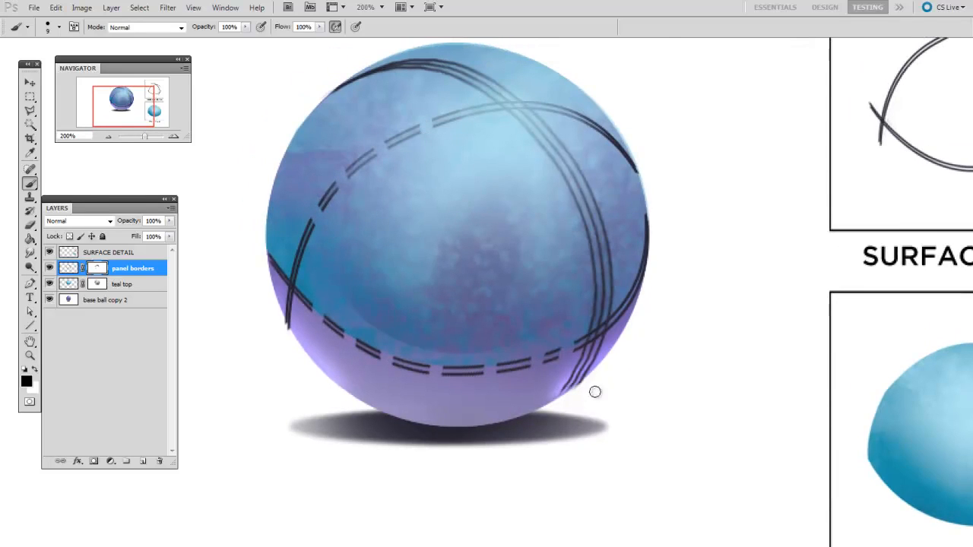
Switch to white with a 20 px brush and paint the masked gaps back into continuous left and lower border lines.
{"action": "key", "text": "x"}
{"action": "key", "text": "bracketright"}
{"action": "key", "text": "bracketright"}
{"action": "left_click_drag", "start_coordinate": [400, 228], "coordinate": [403, 234]}
{"action": "mouse_move", "coordinate": [318, 232]}
{"action": "left_mouse_down"}
{"action": "mouse_move", "coordinate": [376, 162]}
{"action": "mouse_move", "coordinate": [448, 123]}
{"action": "left_mouse_up"}
{"action": "mouse_move", "coordinate": [308, 310]}
{"action": "left_mouse_down"}
{"action": "mouse_move", "coordinate": [583, 346]}
{"action": "mouse_move", "coordinate": [405, 360]}
{"action": "mouse_move", "coordinate": [564, 349]}
{"action": "left_mouse_up"}
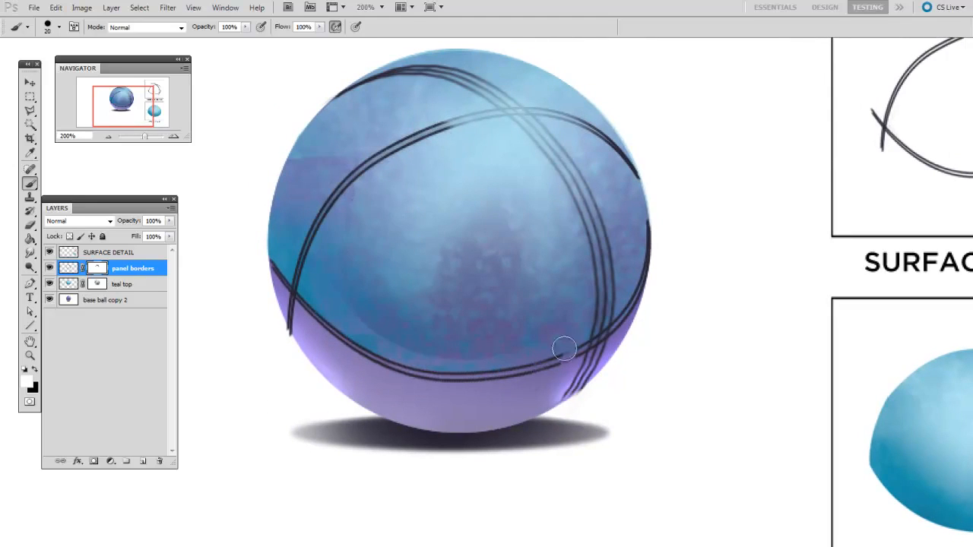
{"action": "left_click_drag", "start_coordinate": [646, 303], "coordinate": [643, 320]}
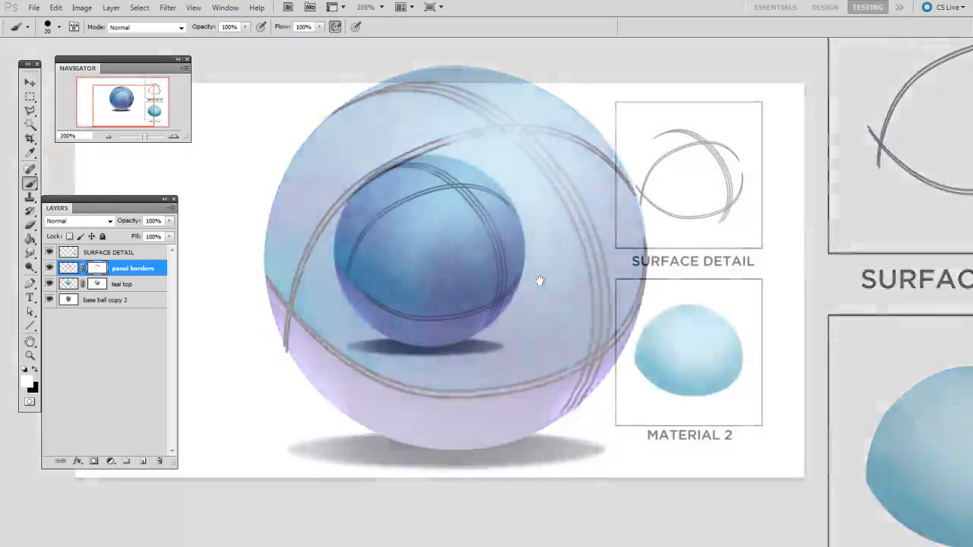